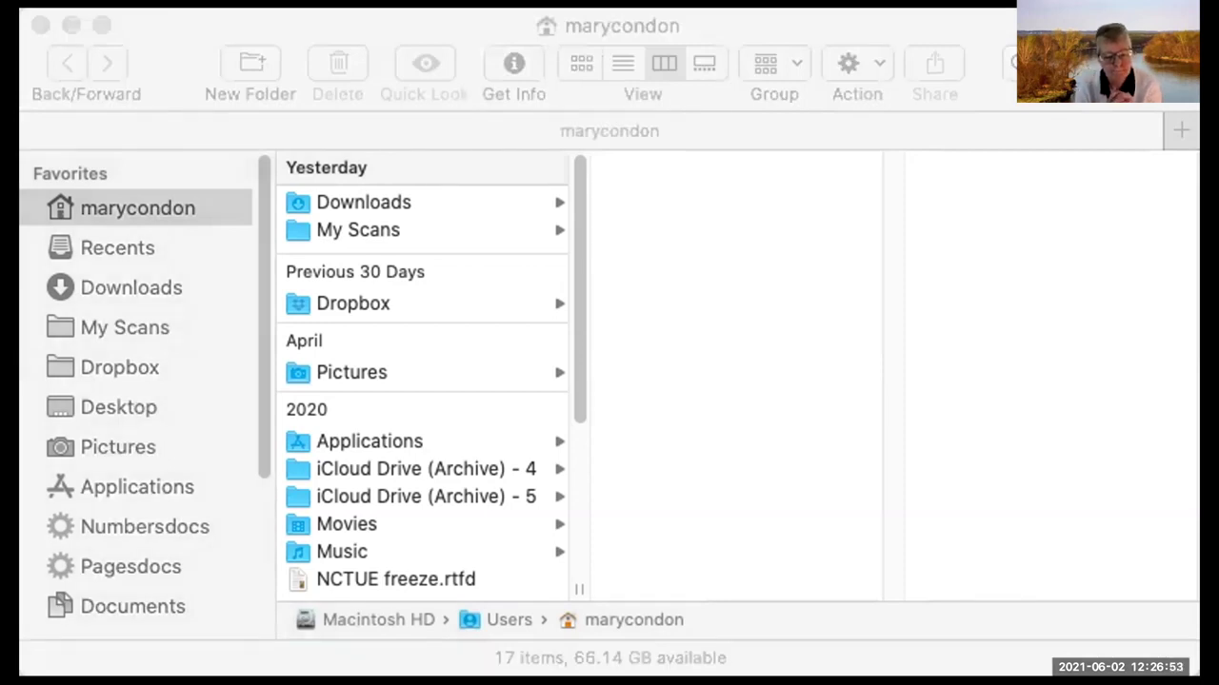
left_click(225, 307)
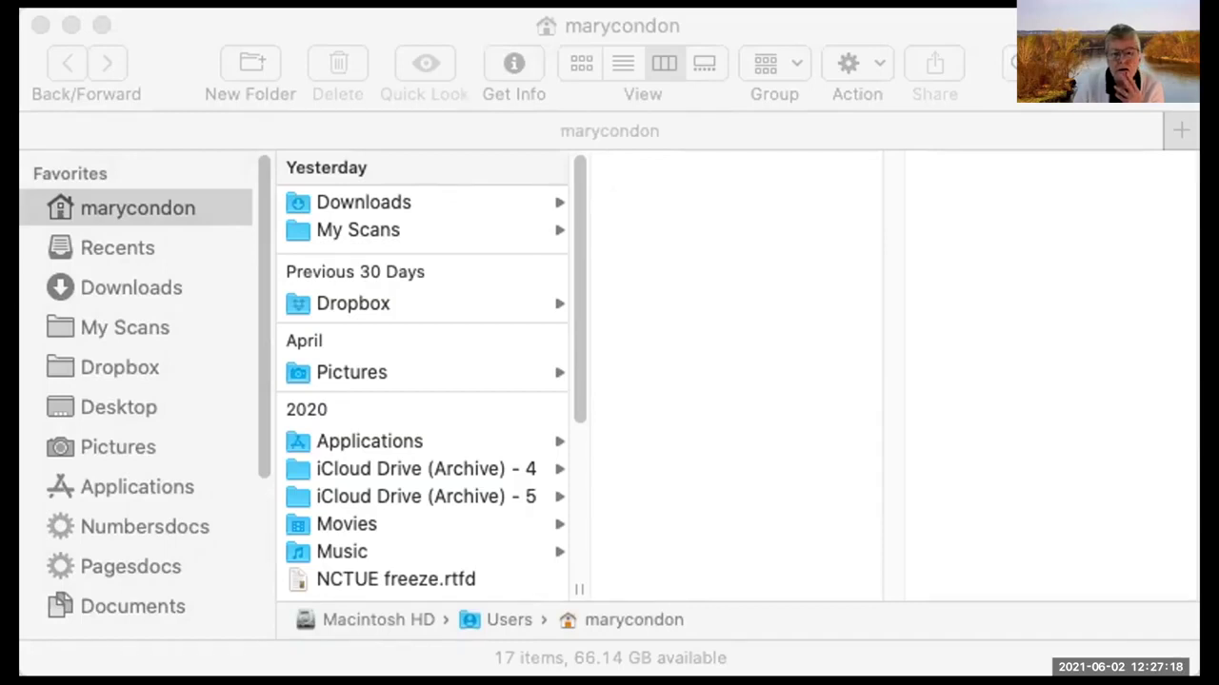
left_click(197, 62)
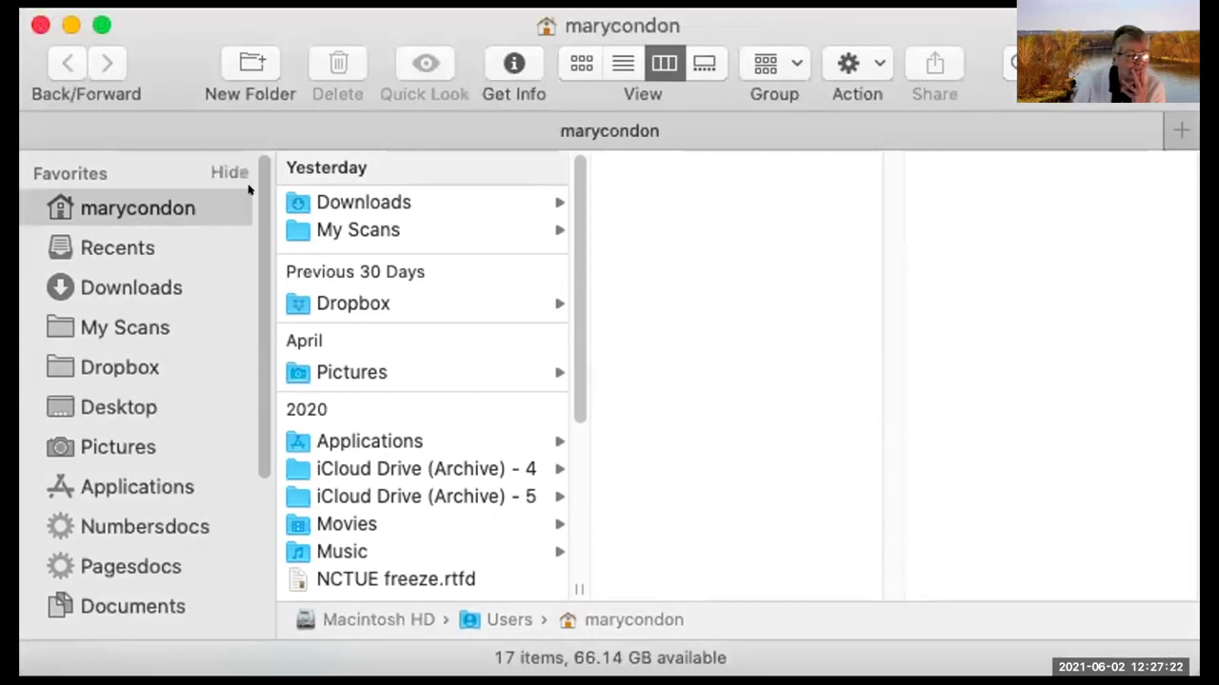
left_click(39, 25)
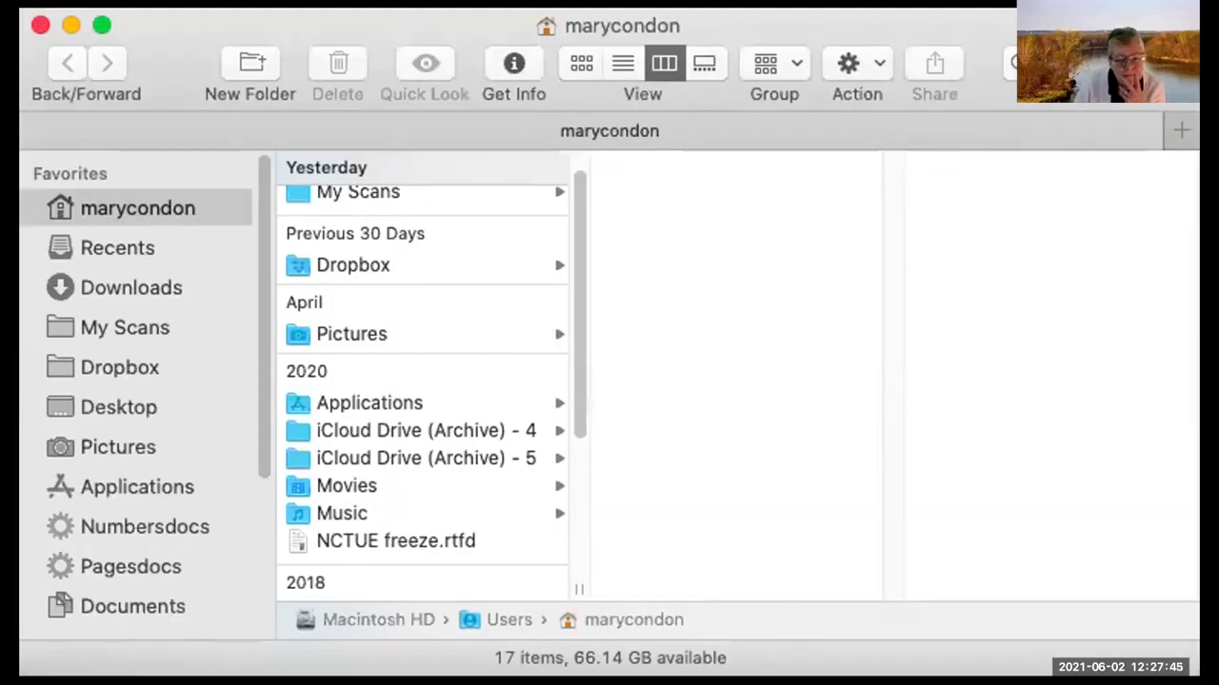
scroll(413, 310, "up", 2)
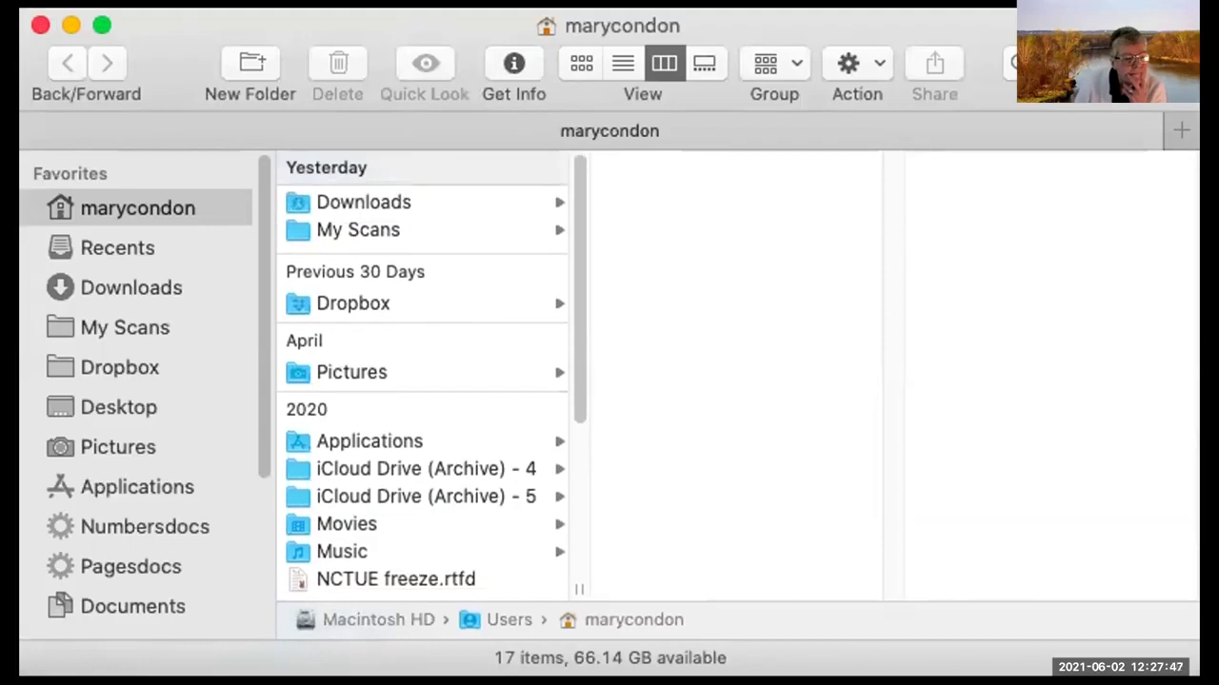
key("super+i")
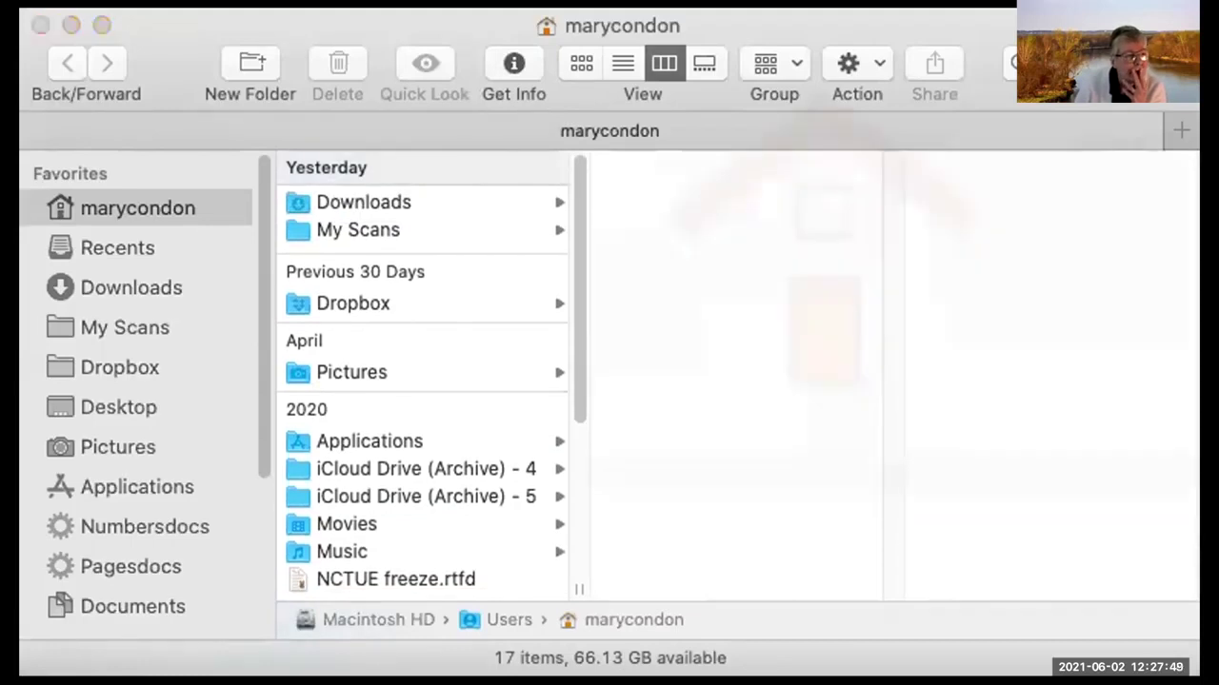
key("super+w")
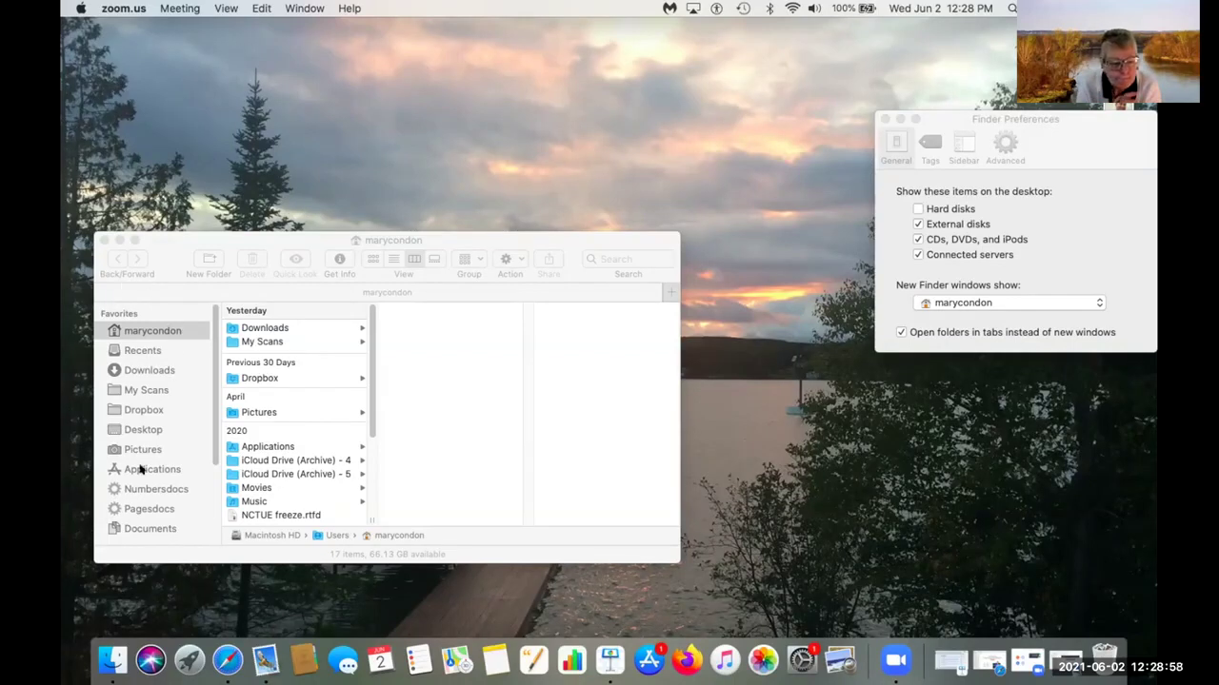
Step: Bring up the Finder preferences and move their window clear of the desktop icons, above the home folder window
left_click(410, 443)
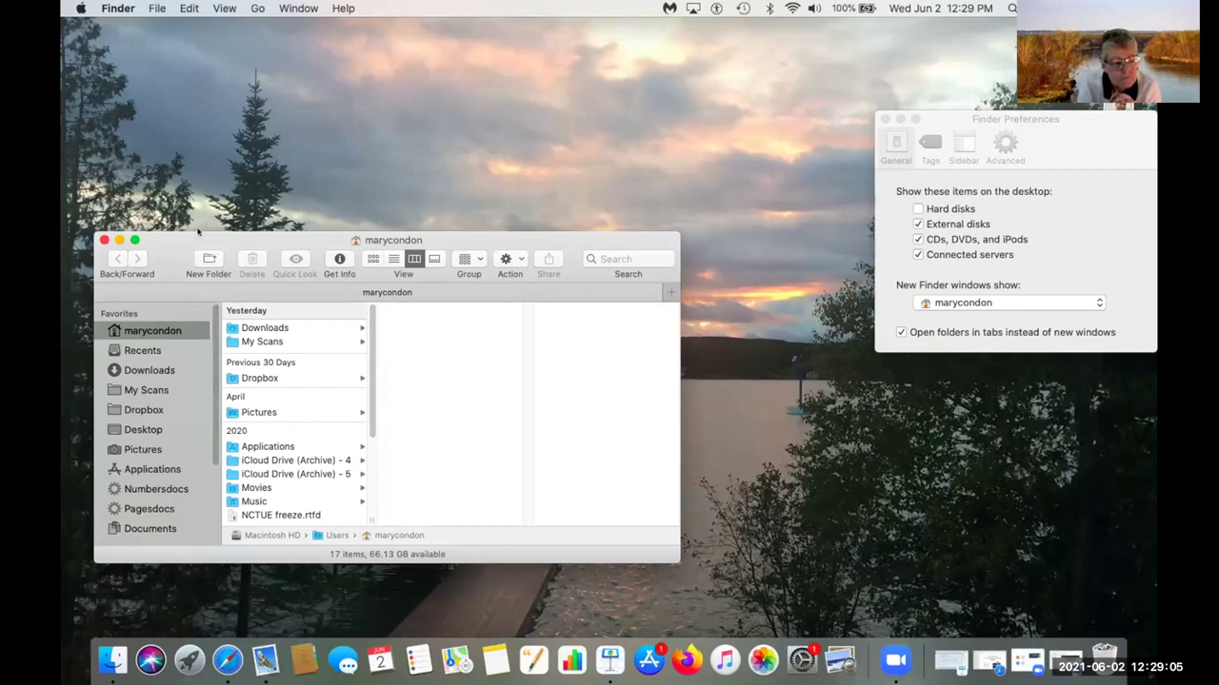
left_click(115, 9)
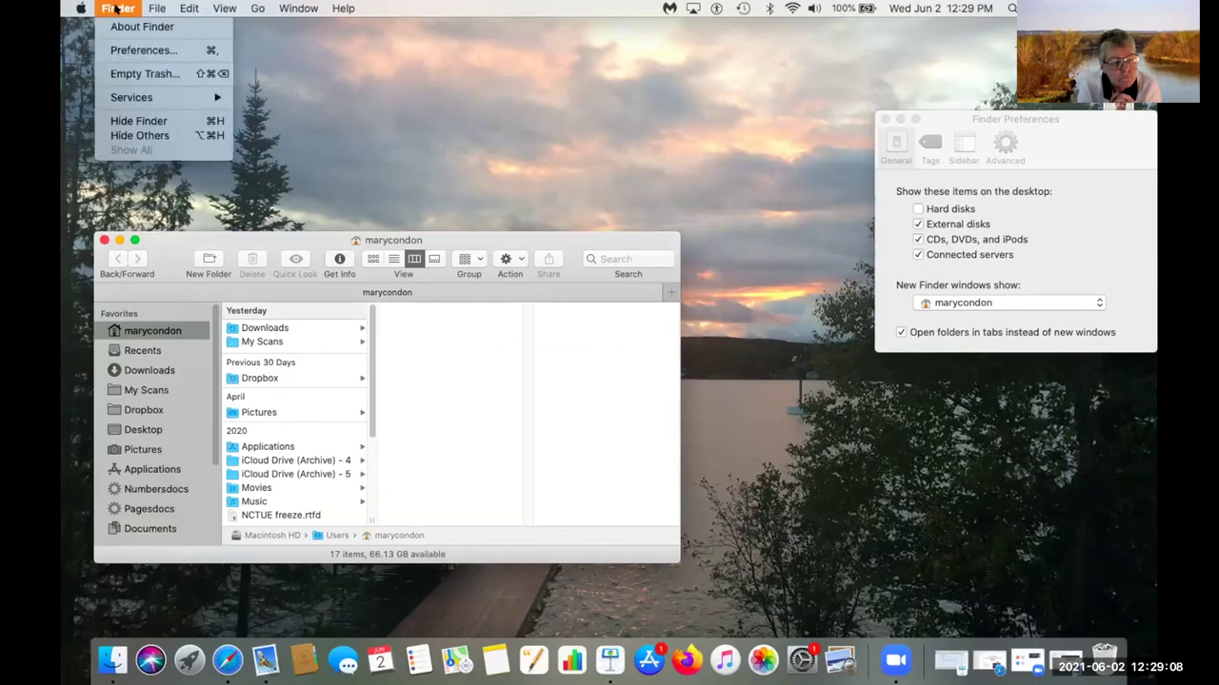
left_click(128, 51)
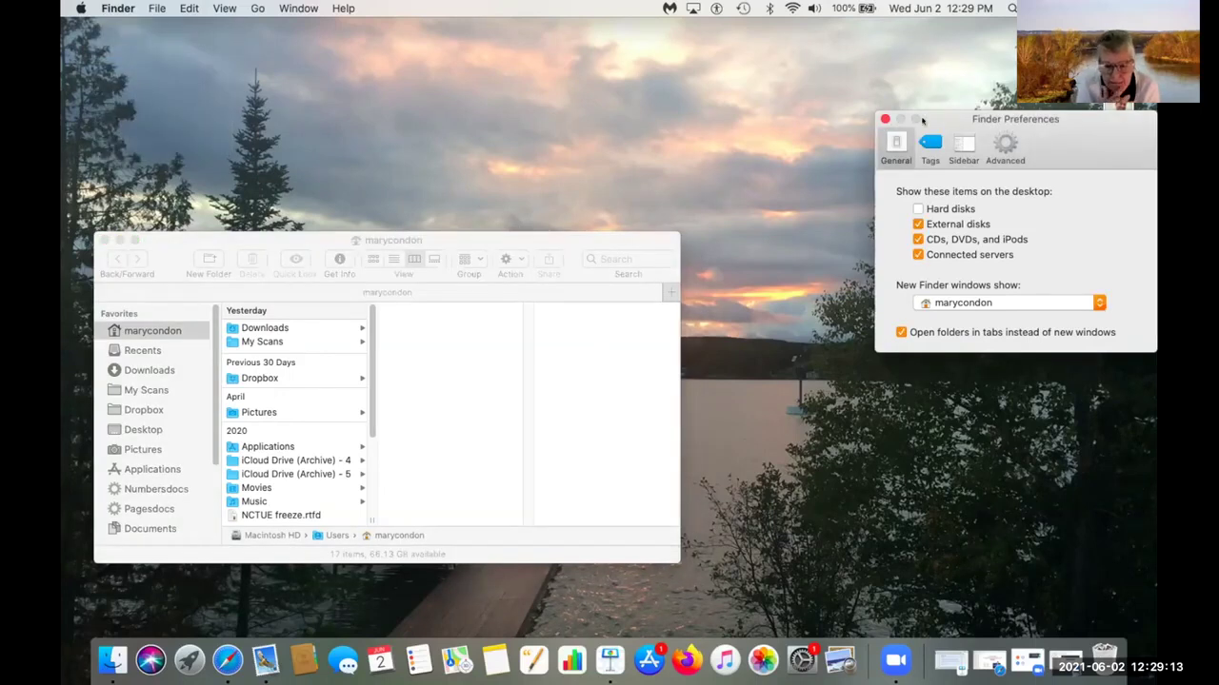
left_click_drag(922, 120, 741, 79)
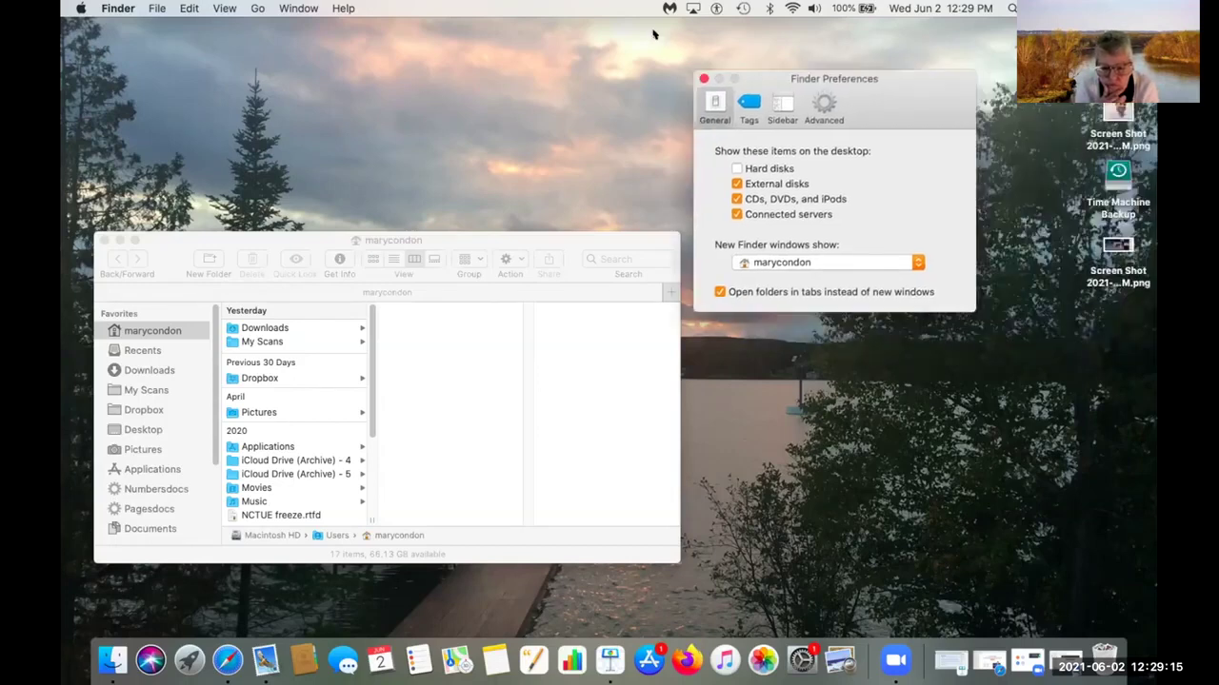
left_click_drag(653, 35, 657, 37)
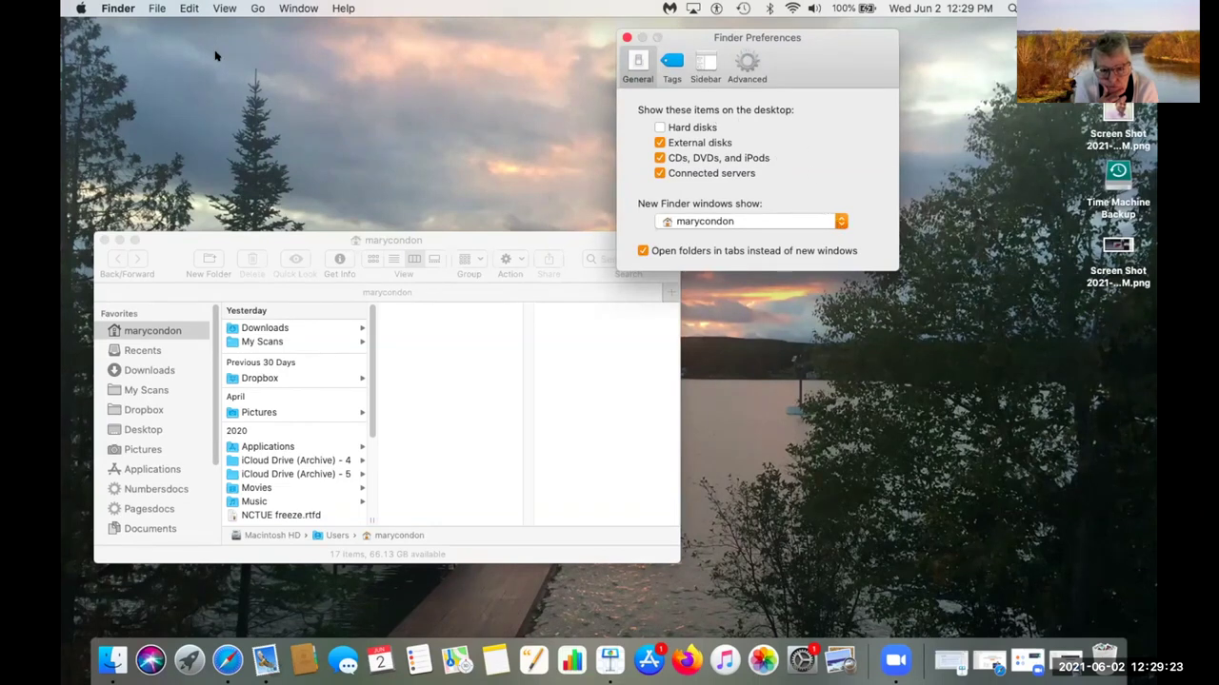
Step: Show the home folder's view options, move them beside the folder window, and set Group By to None
left_click(225, 8)
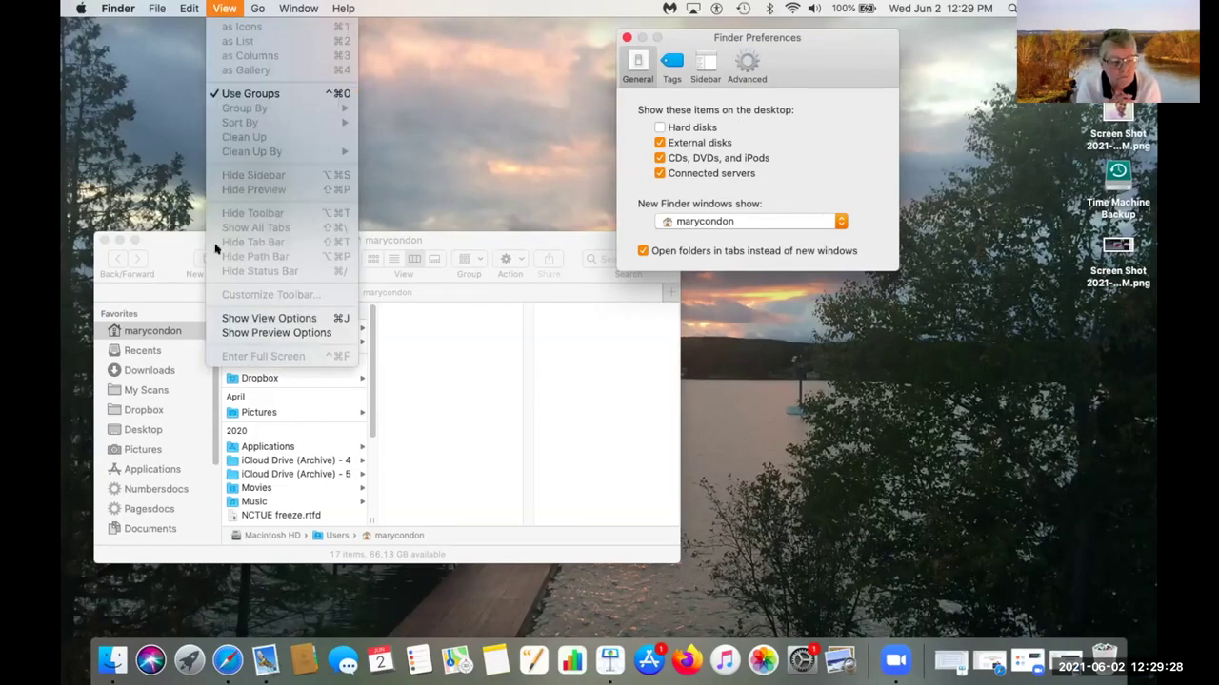
left_click(243, 317)
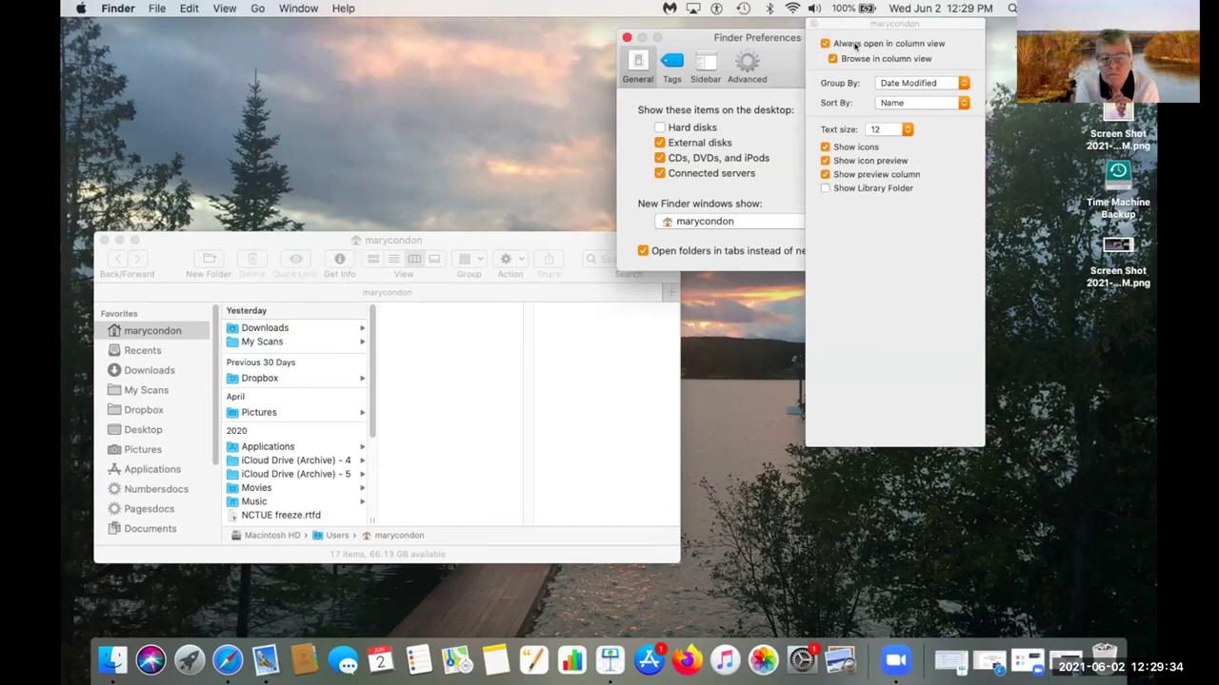
left_click_drag(855, 20, 783, 19)
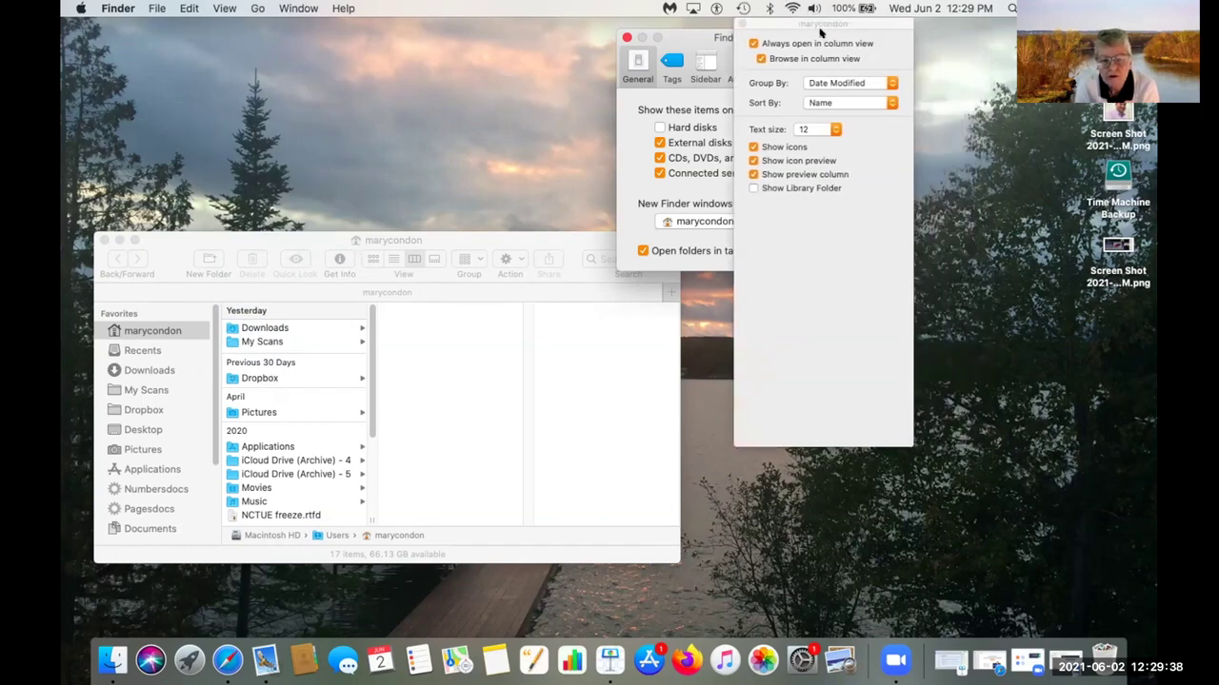
left_click_drag(775, 21, 757, 239)
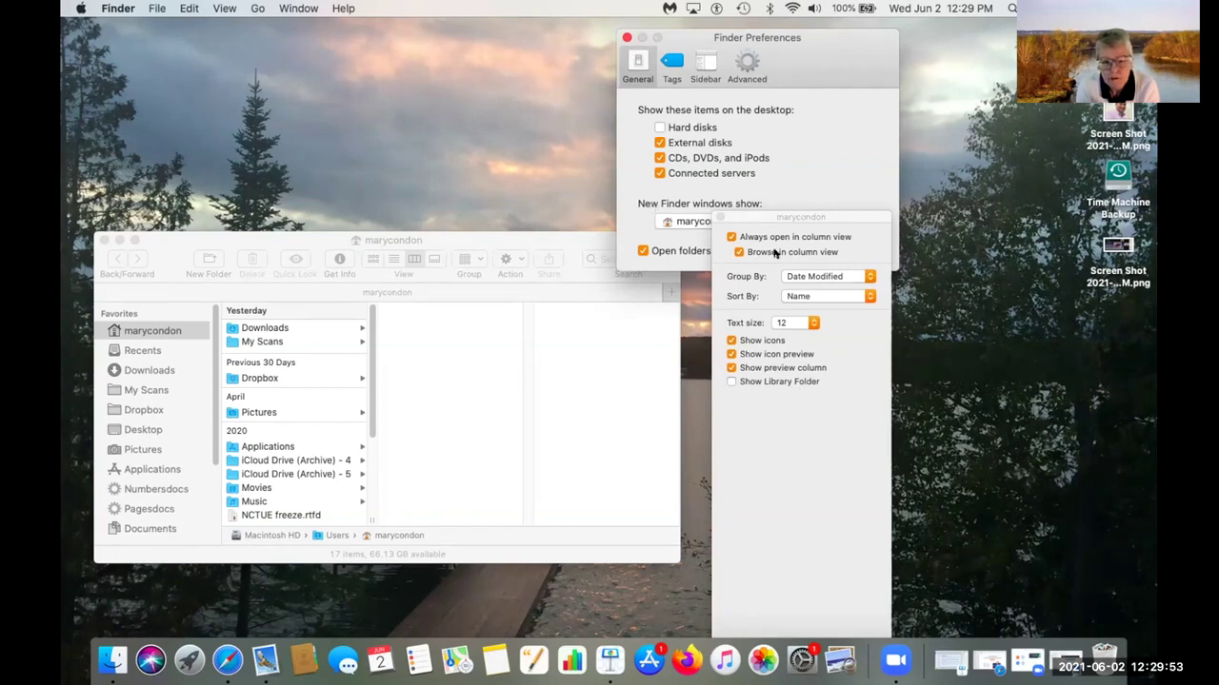
left_click(869, 276)
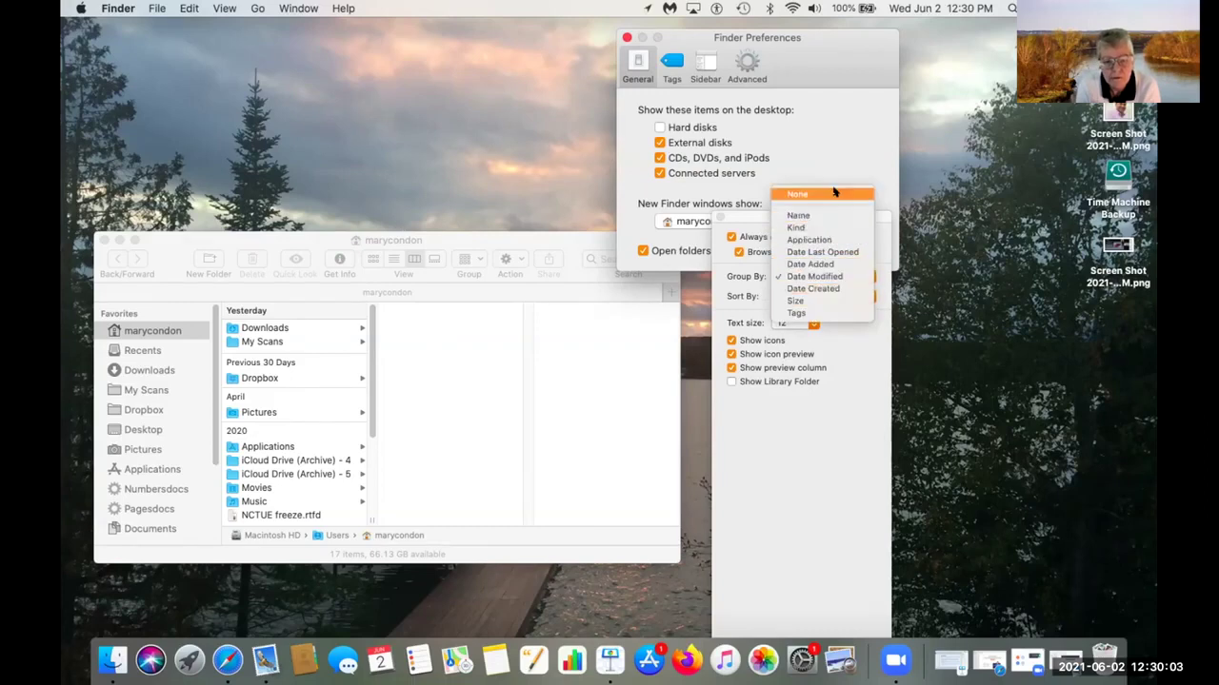
left_click(833, 192)
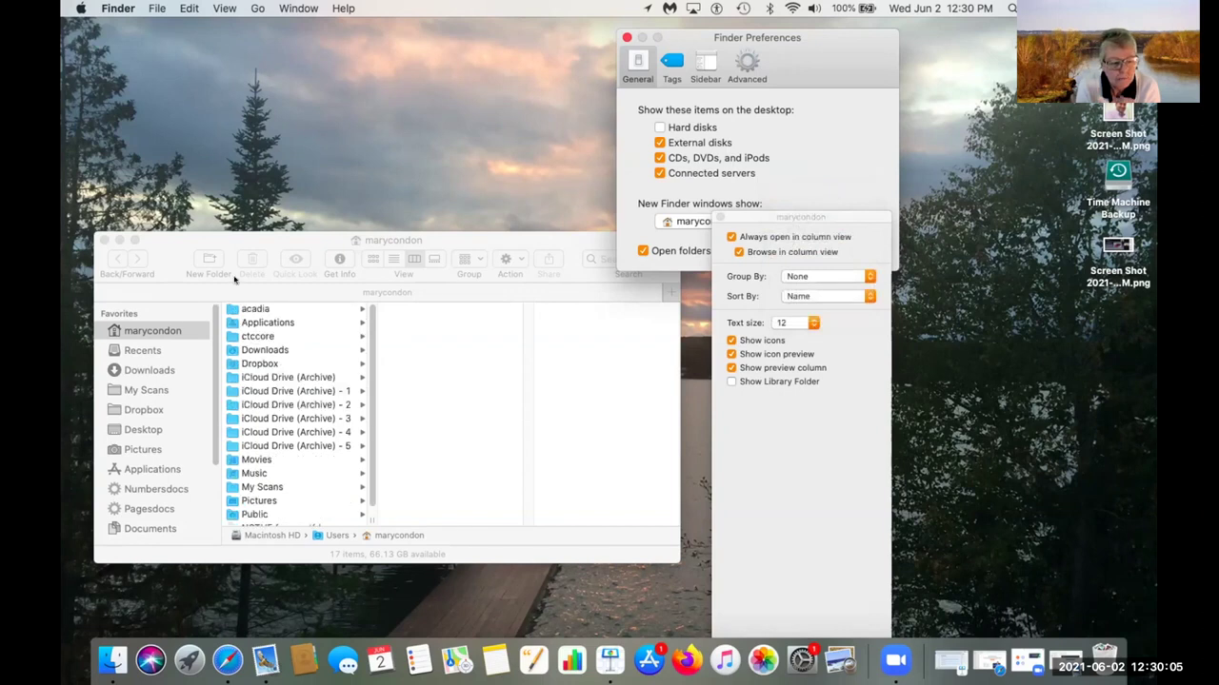
Step: Switch the home folder window from column view to list view
scroll(318, 338, "up", 2)
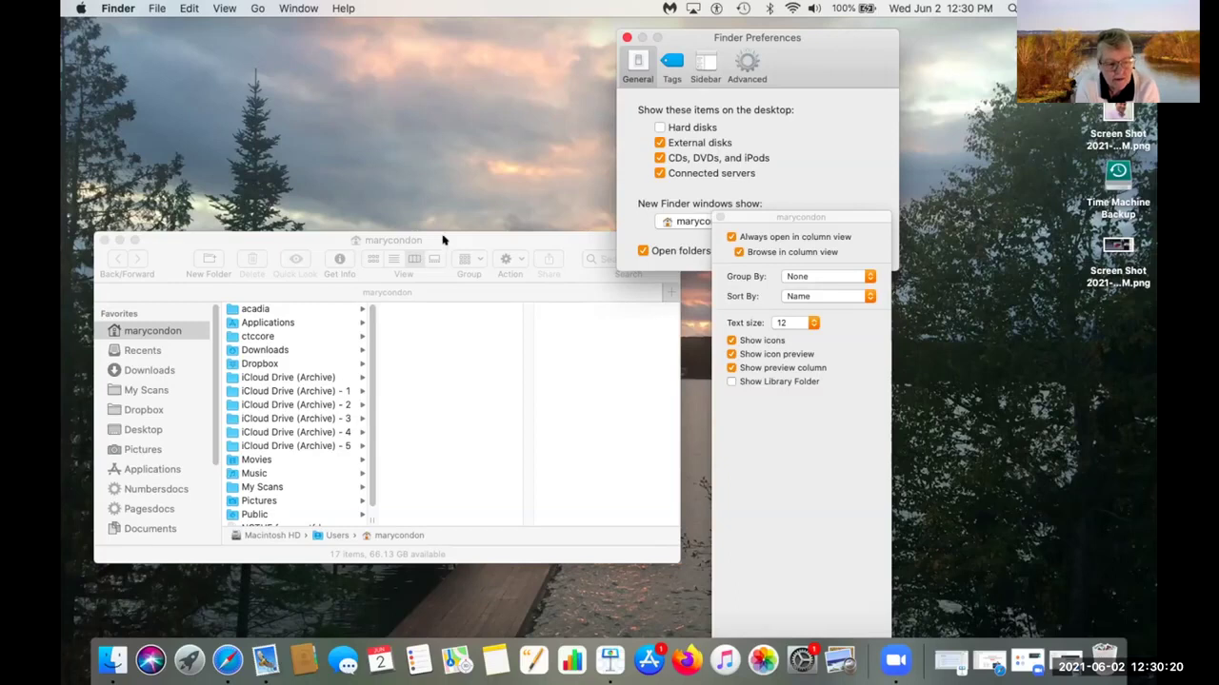
left_click(430, 419)
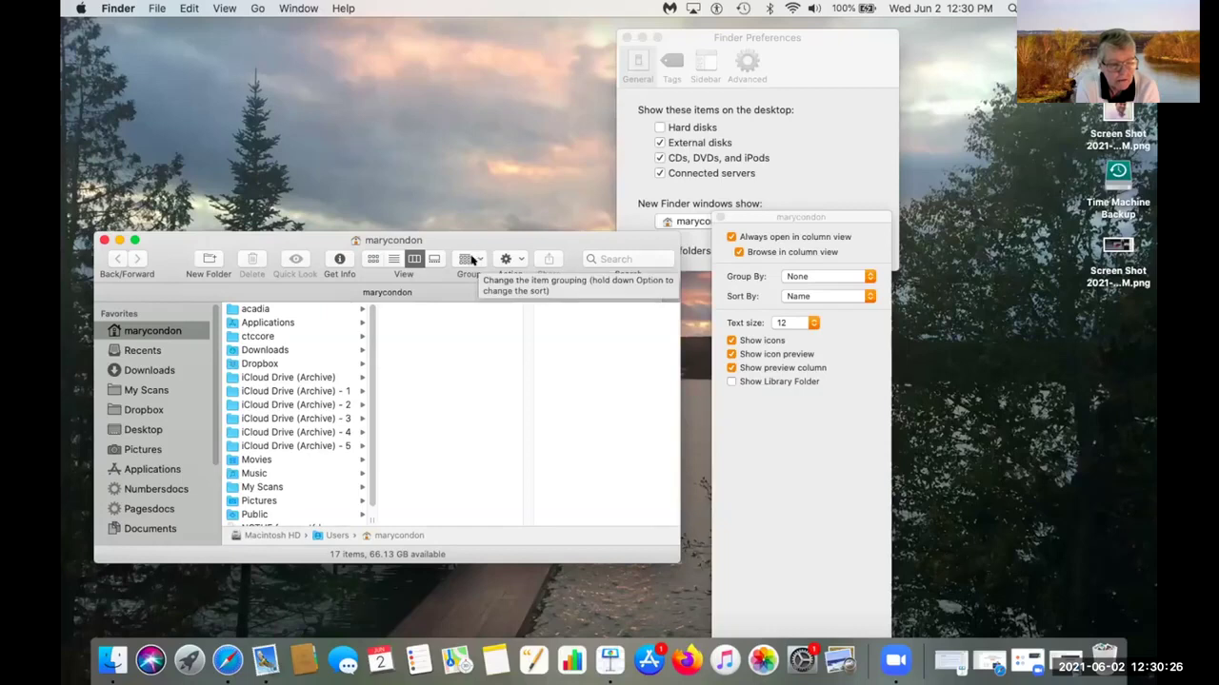
left_click(392, 262)
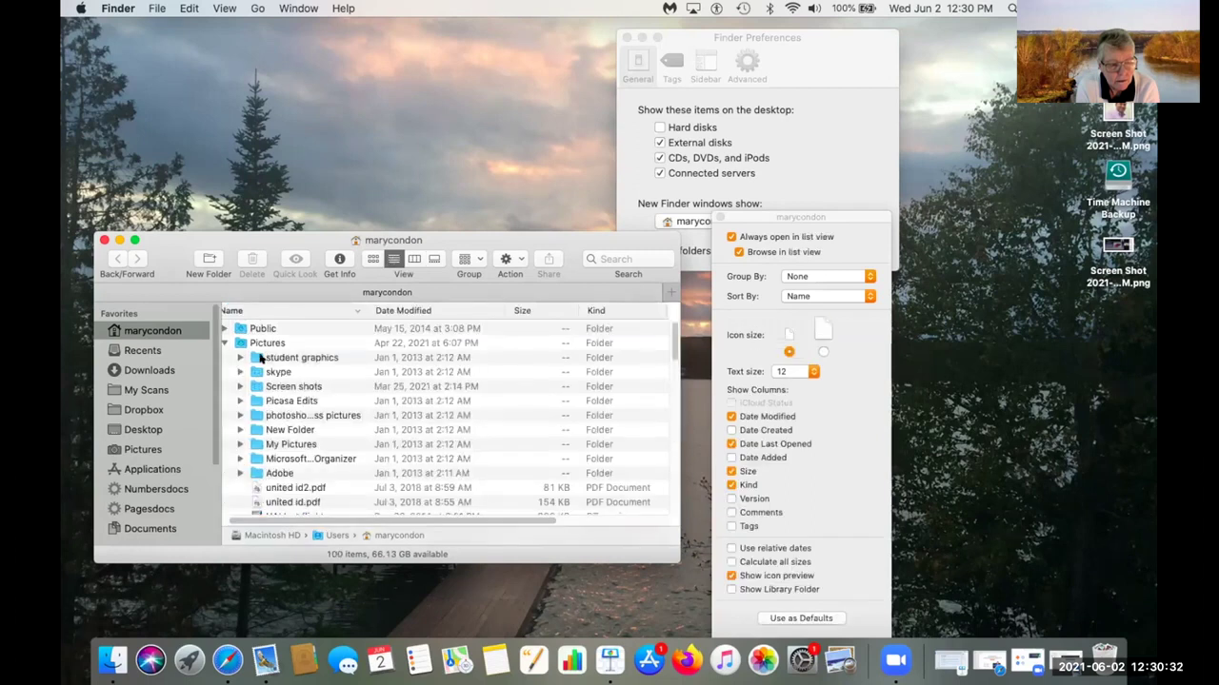
Step: Try grouping the home folder's items by Date Modified twice, setting the grouping back to None each time
left_click(478, 261)
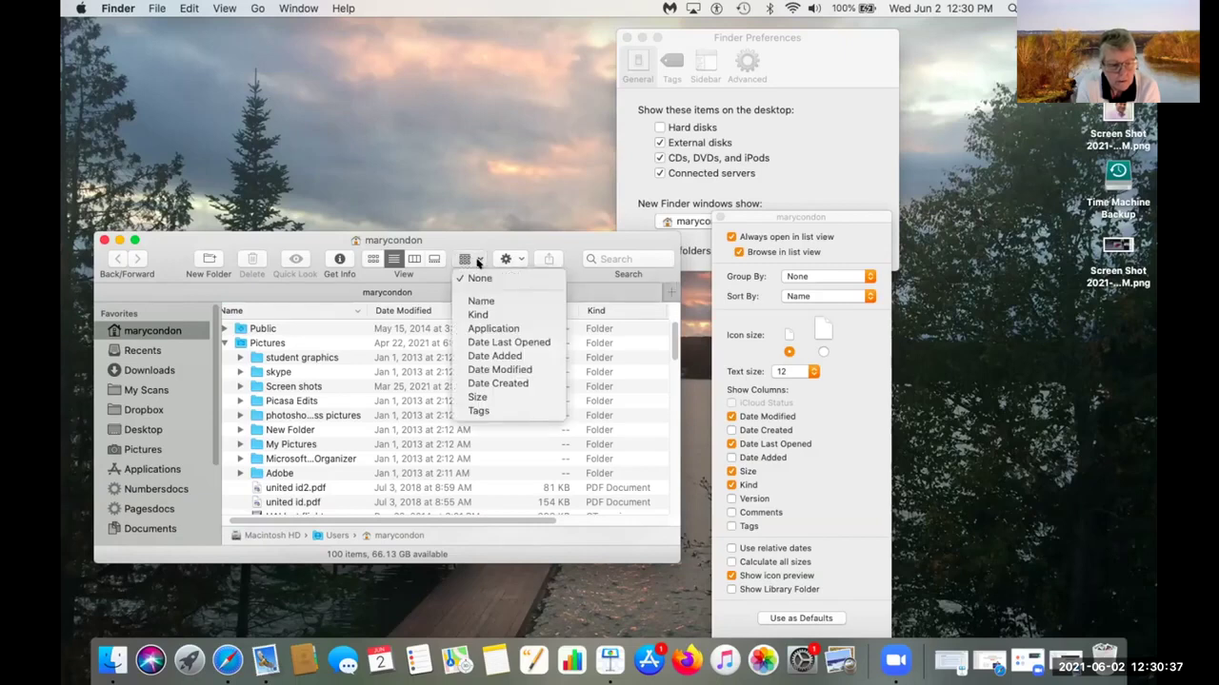
left_click(477, 370)
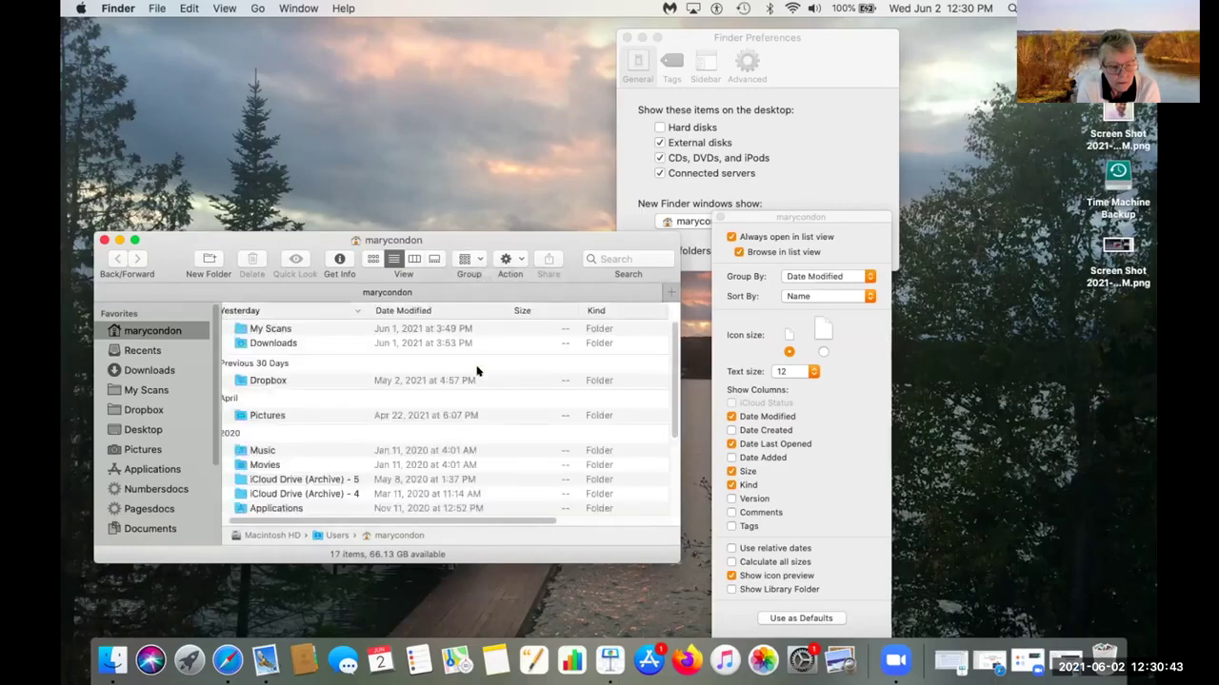
left_click(479, 258)
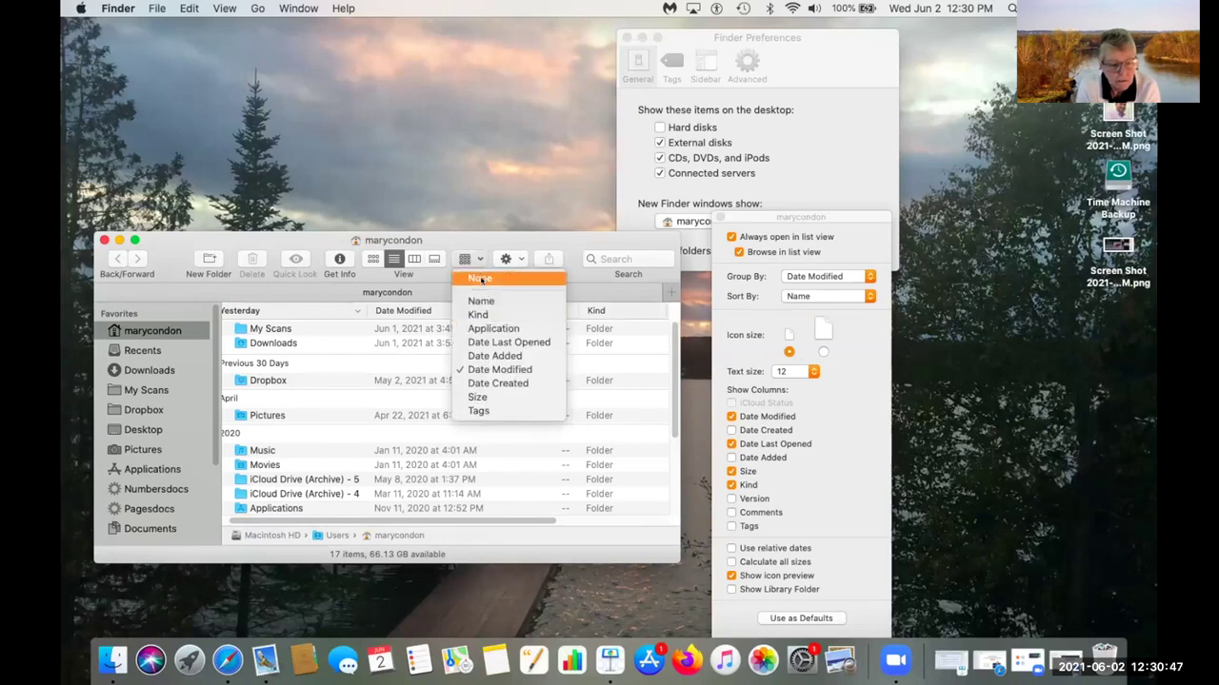
left_click(481, 279)
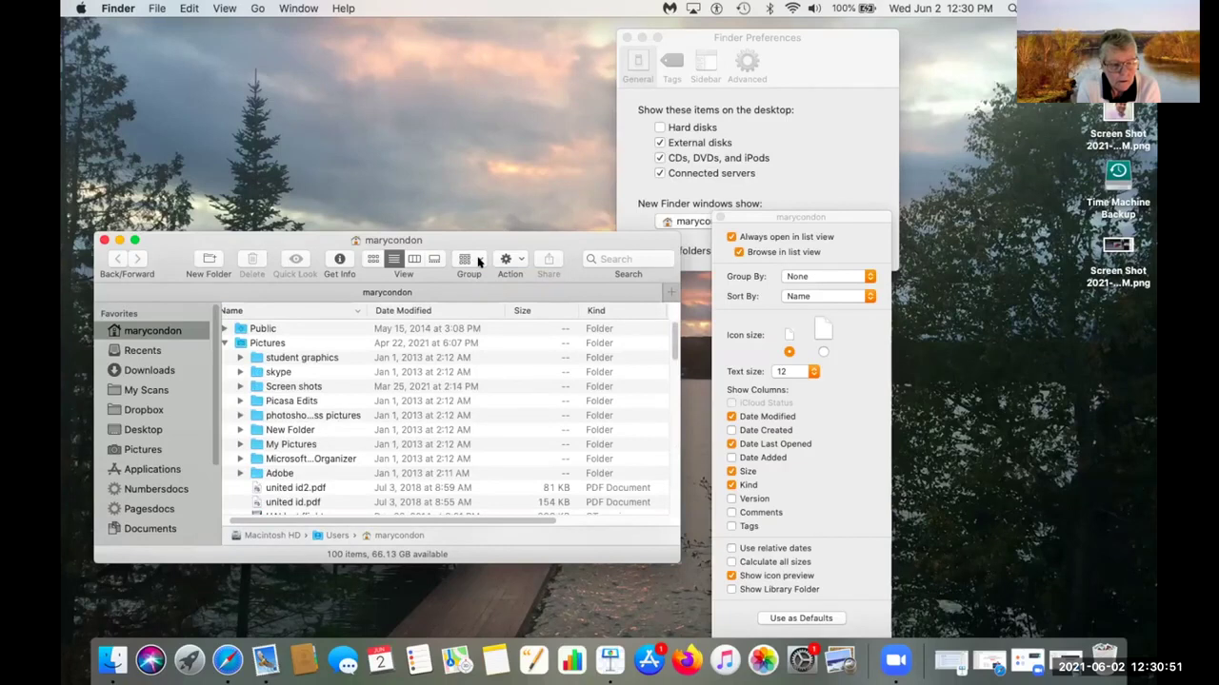
left_click(479, 260)
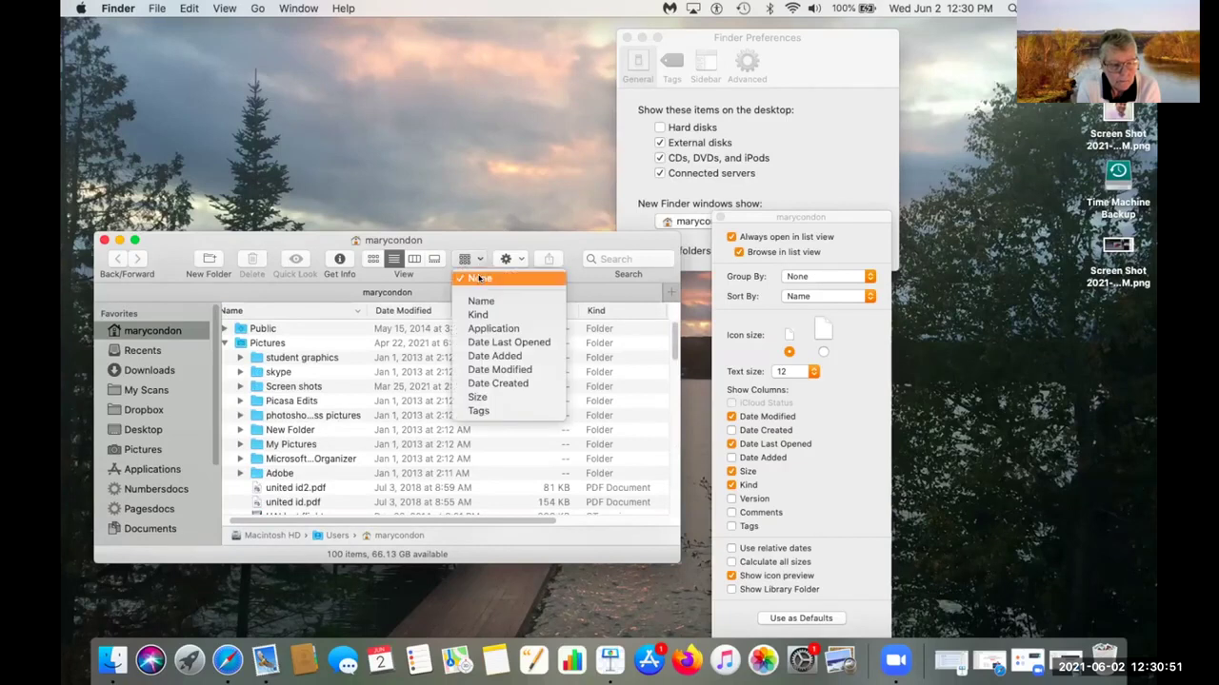
left_click(495, 369)
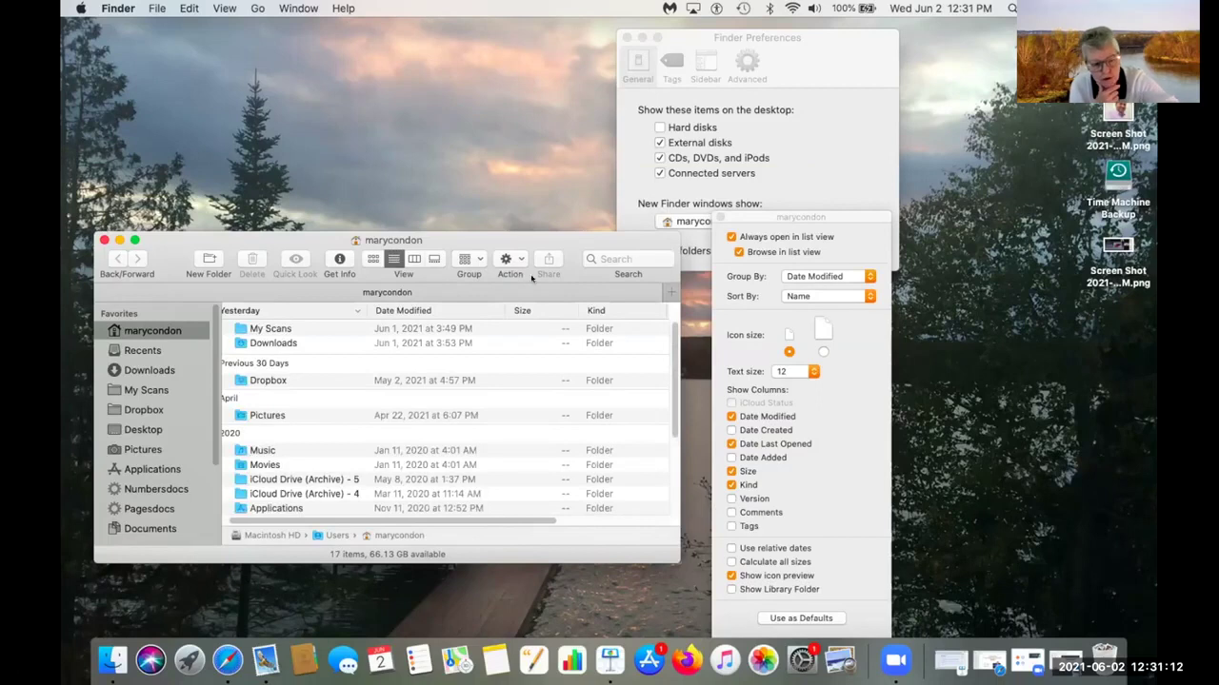
left_click(480, 259)
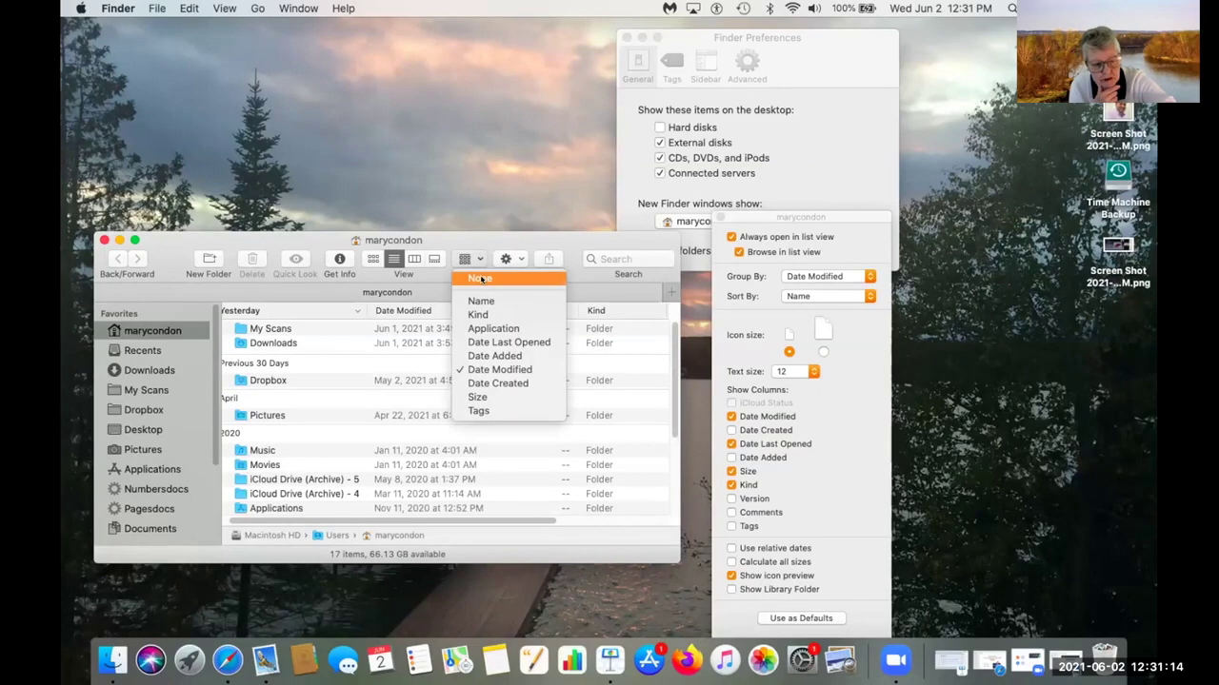
left_click(480, 278)
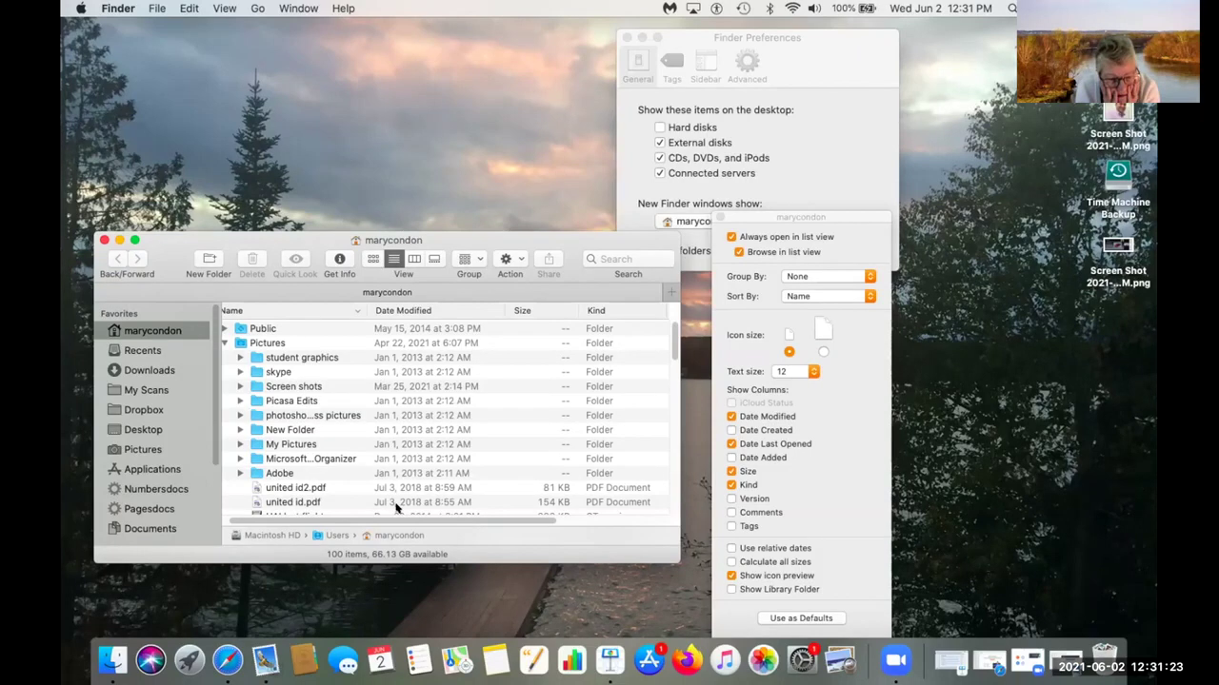
Step: Sort the home folder's list by Date Modified and look through the sorted items
left_click(492, 310)
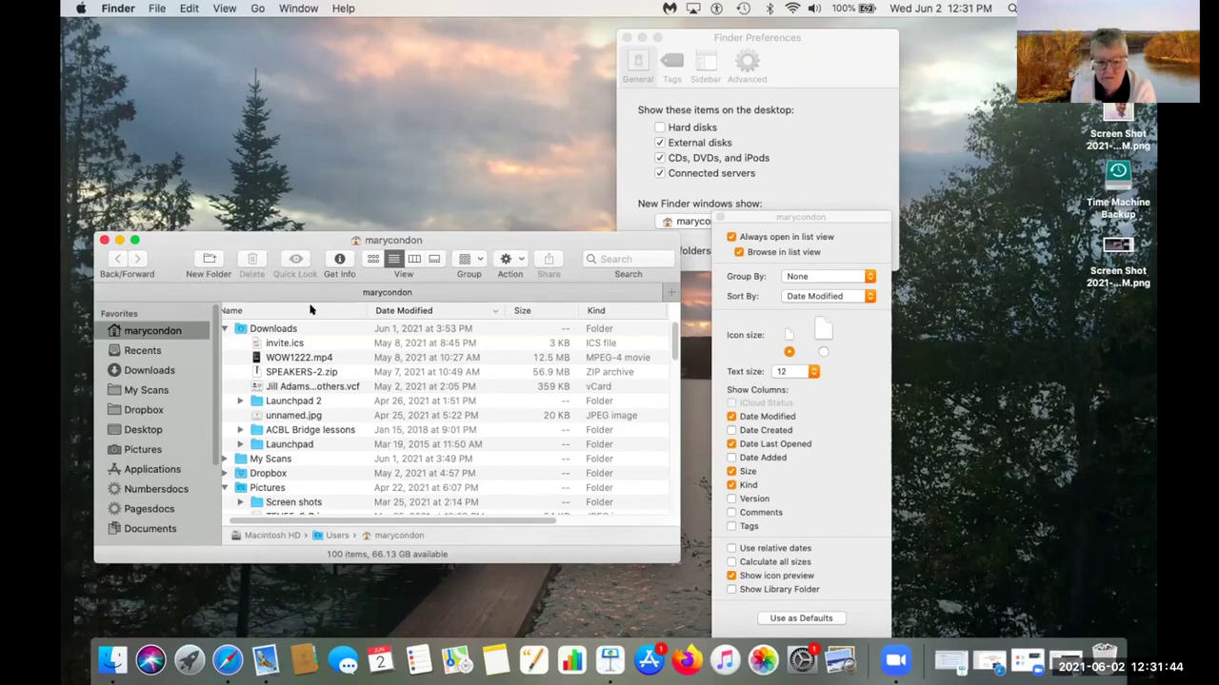
scroll(311, 404, "down", 3)
scroll(312, 404, "up", 3)
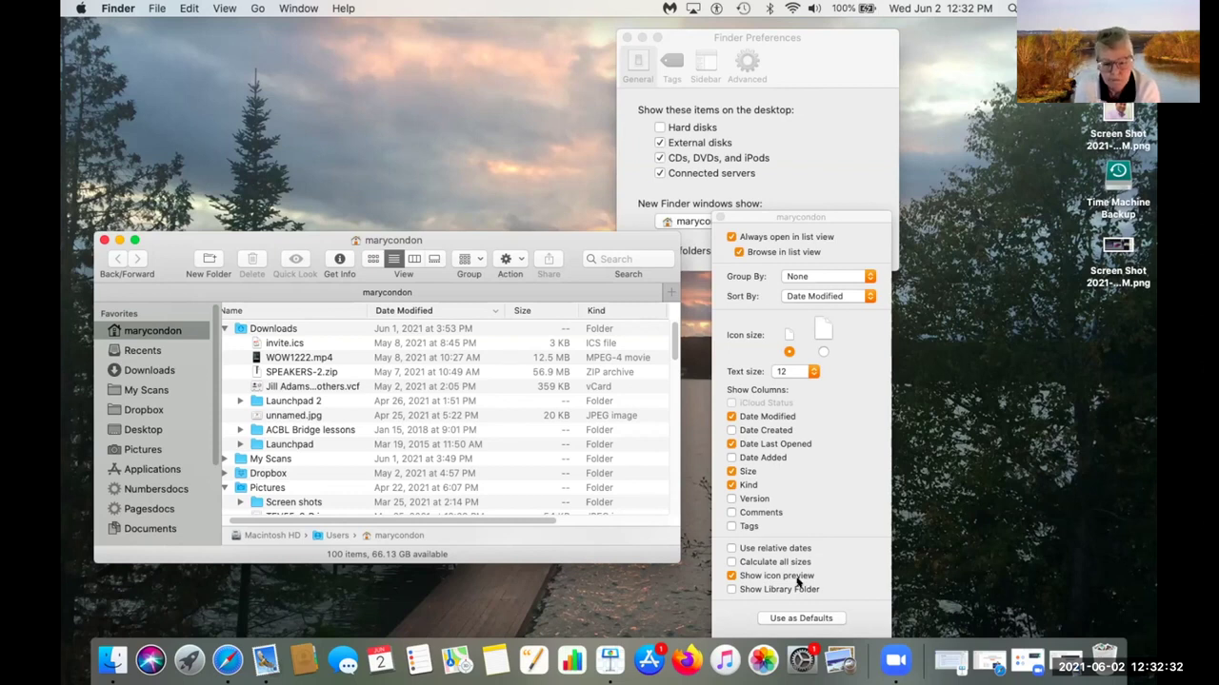
Step: Save the list view options as defaults, and close the view options and Finder preferences
left_click(800, 618)
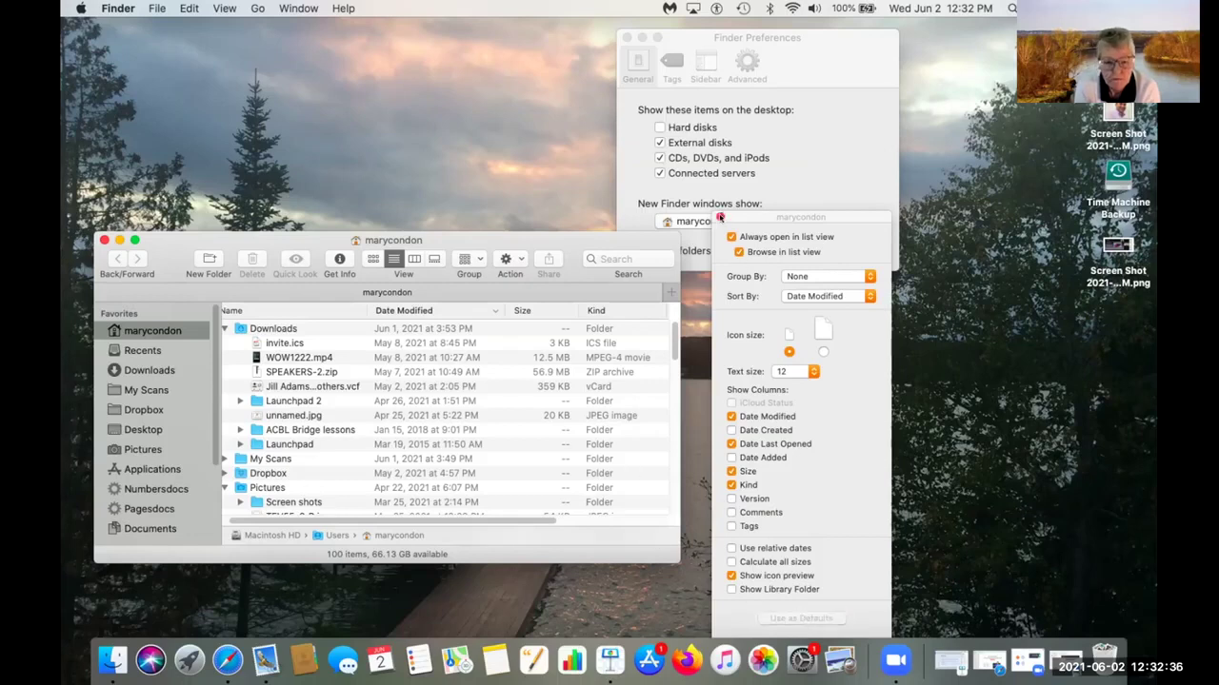
left_click(719, 217)
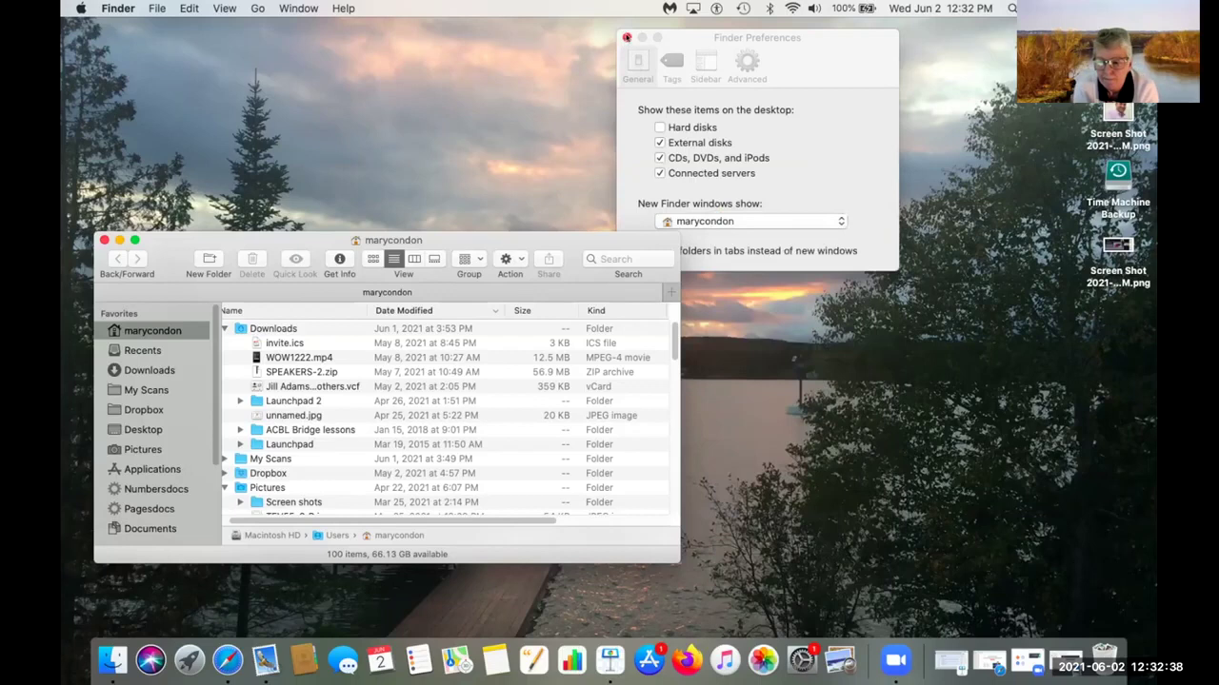
left_click(625, 37)
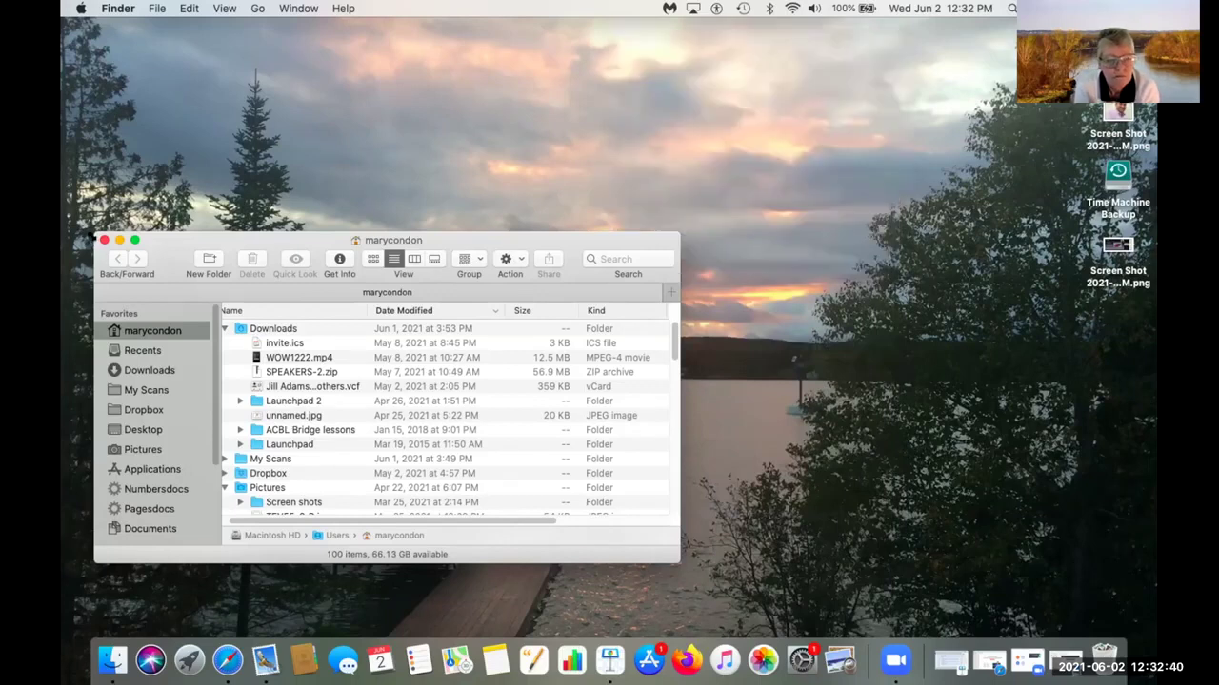